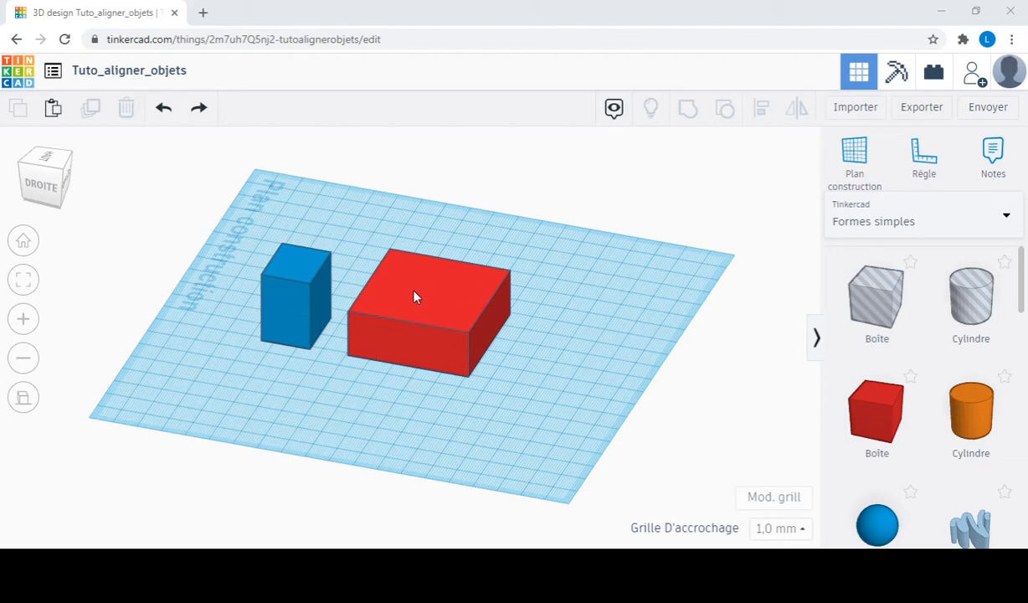
Step: Raise the blue box to 20 mm above the workplane, matching the red box's height
left_click(417, 348)
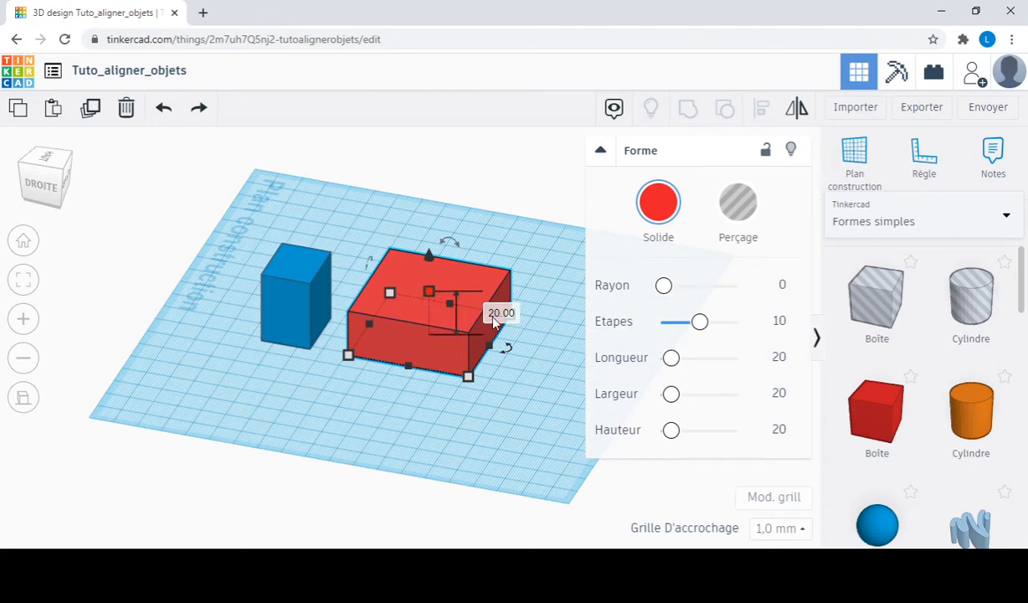
left_click(284, 319)
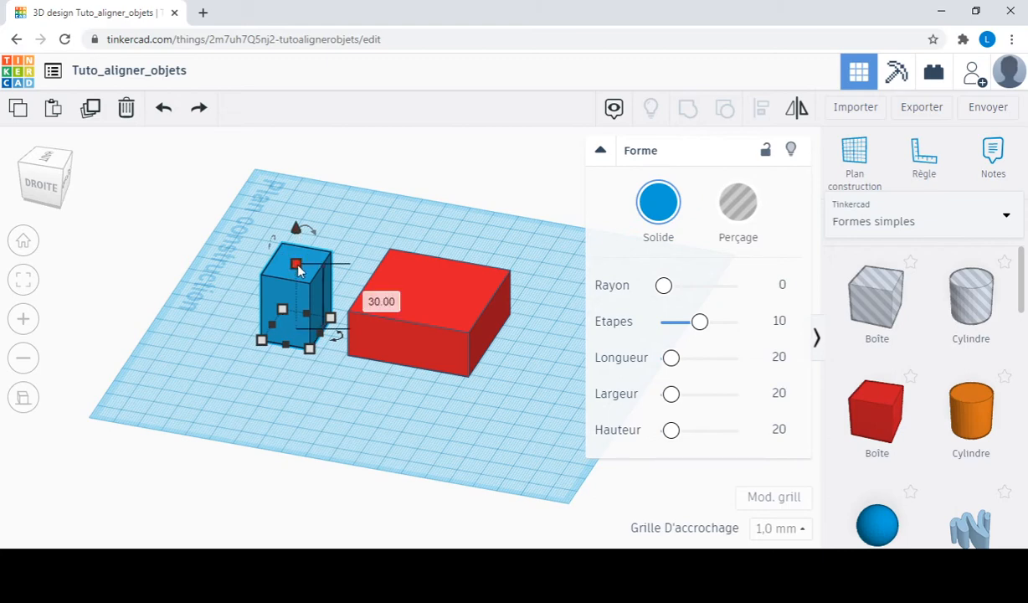
left_click_drag(297, 232, 295, 207)
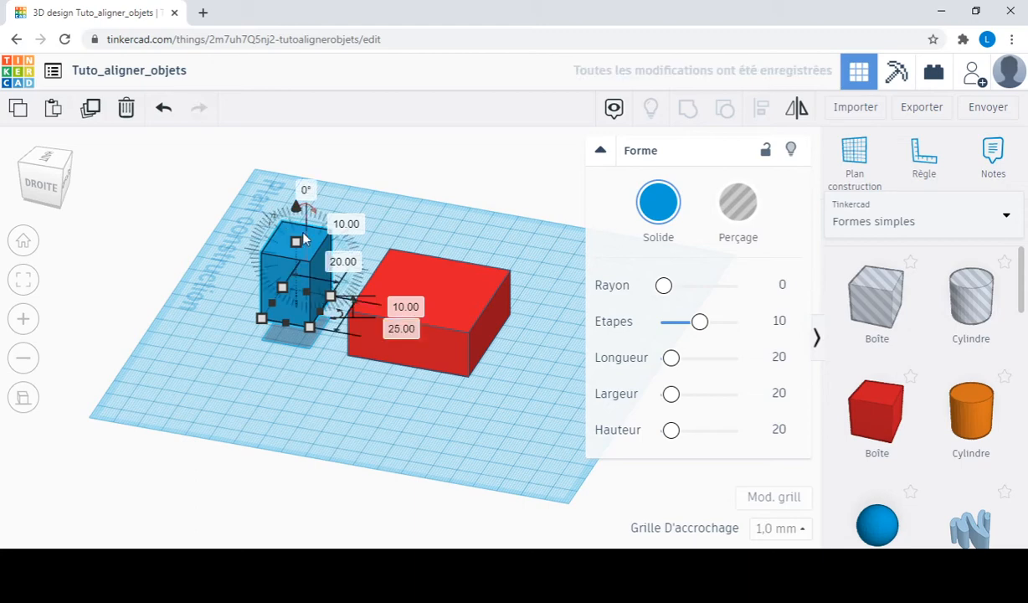
left_click(404, 306)
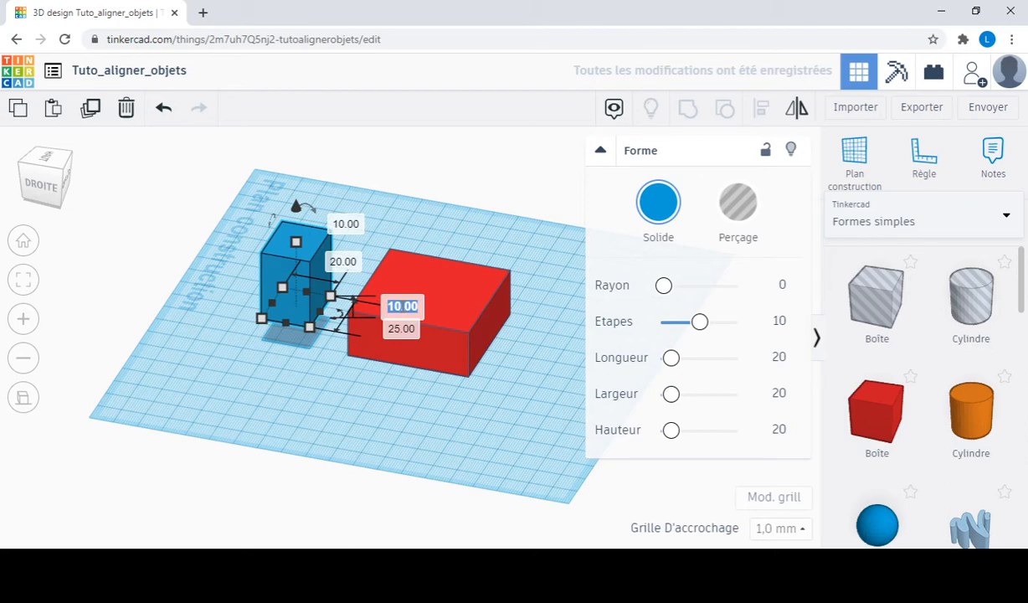
type("20")
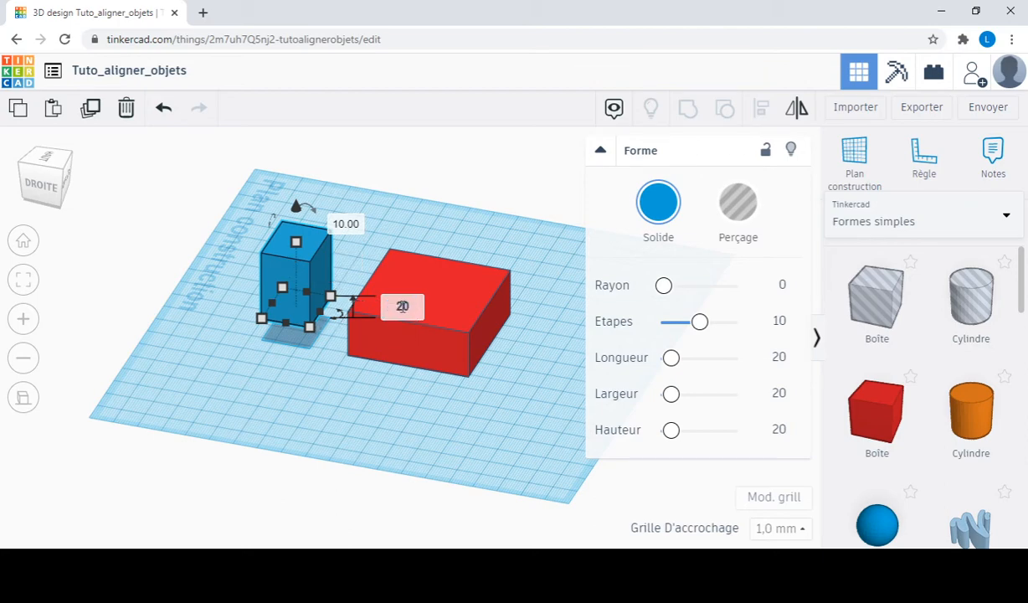
key("Return")
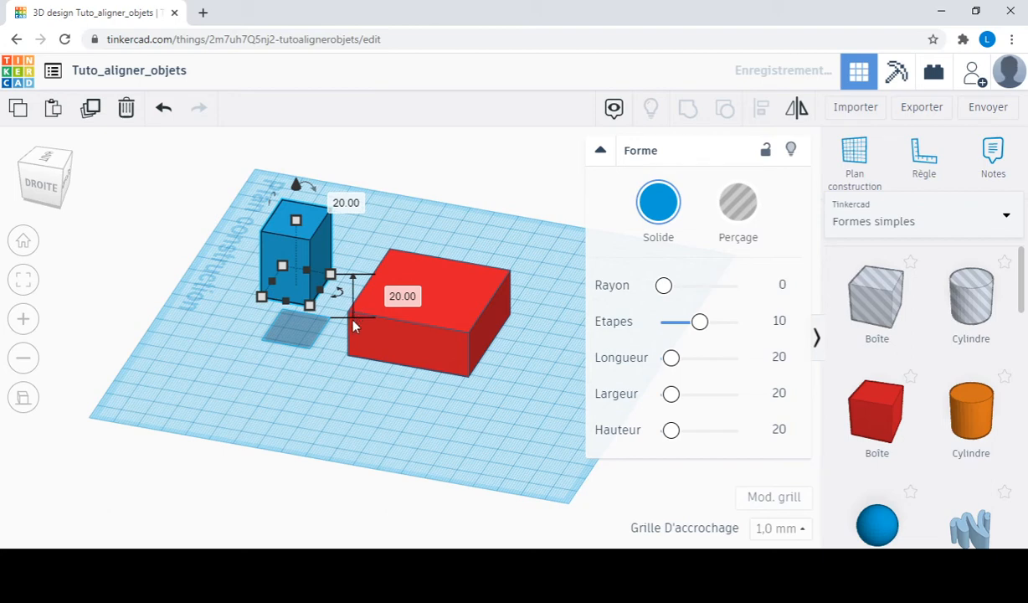
left_click(356, 254)
Step: Move the raised blue box horizontally until it sits over the top face of the red box
left_click(42, 179)
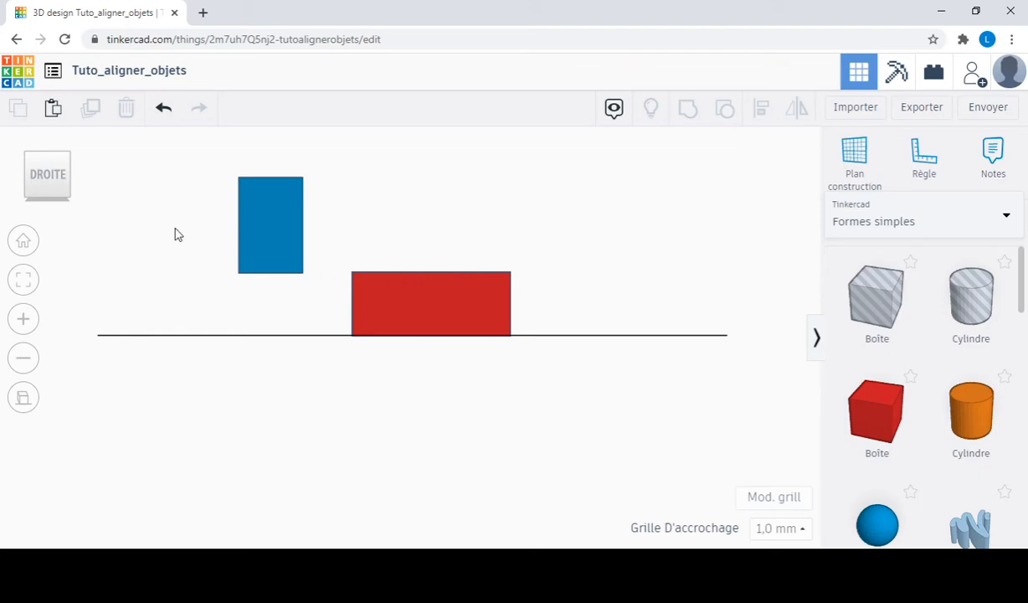
right_click_drag(175, 229, 121, 278)
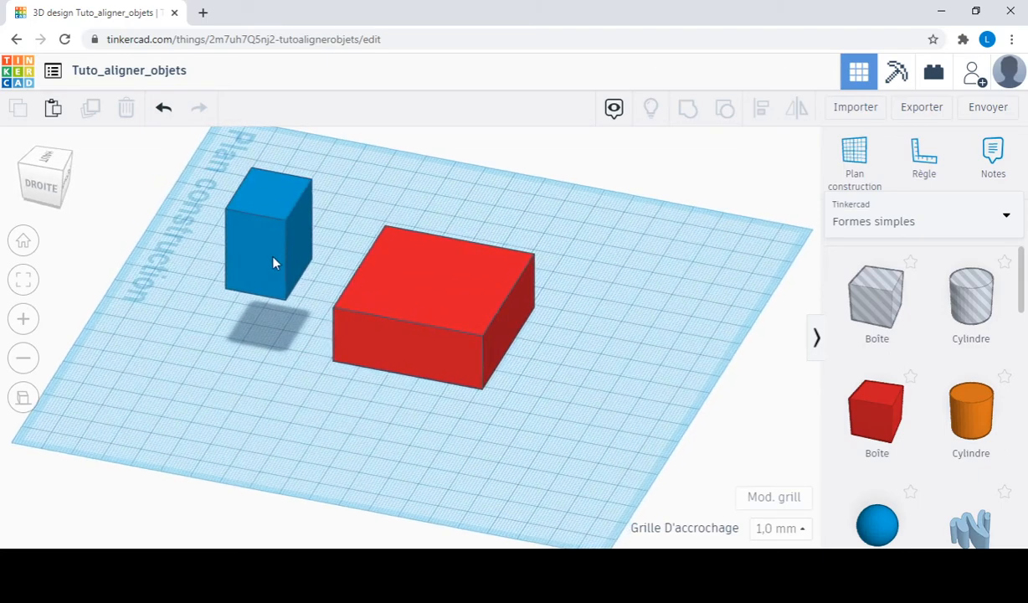
left_click_drag(272, 263, 310, 264)
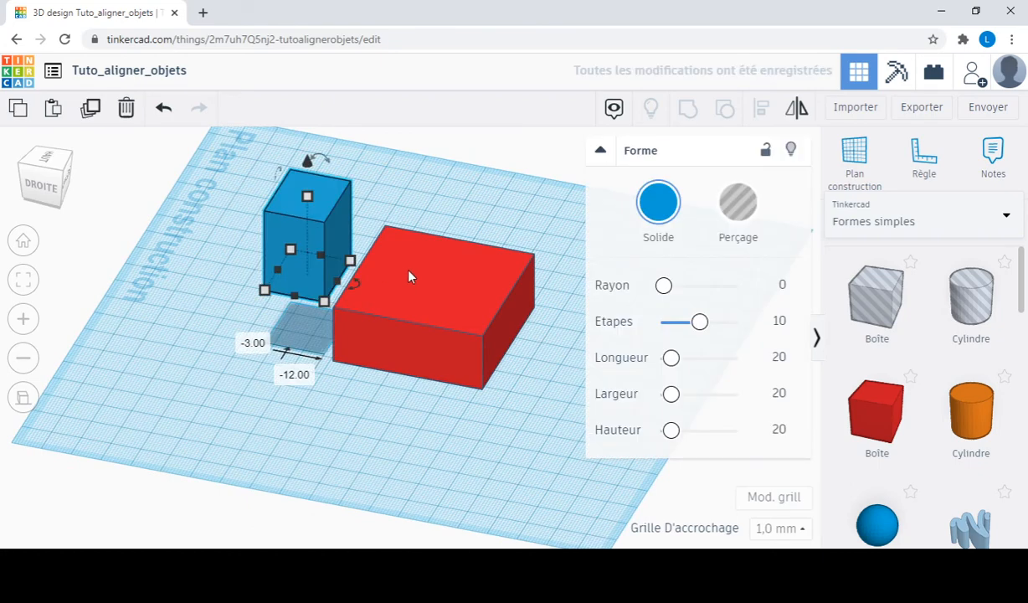
left_click(414, 269)
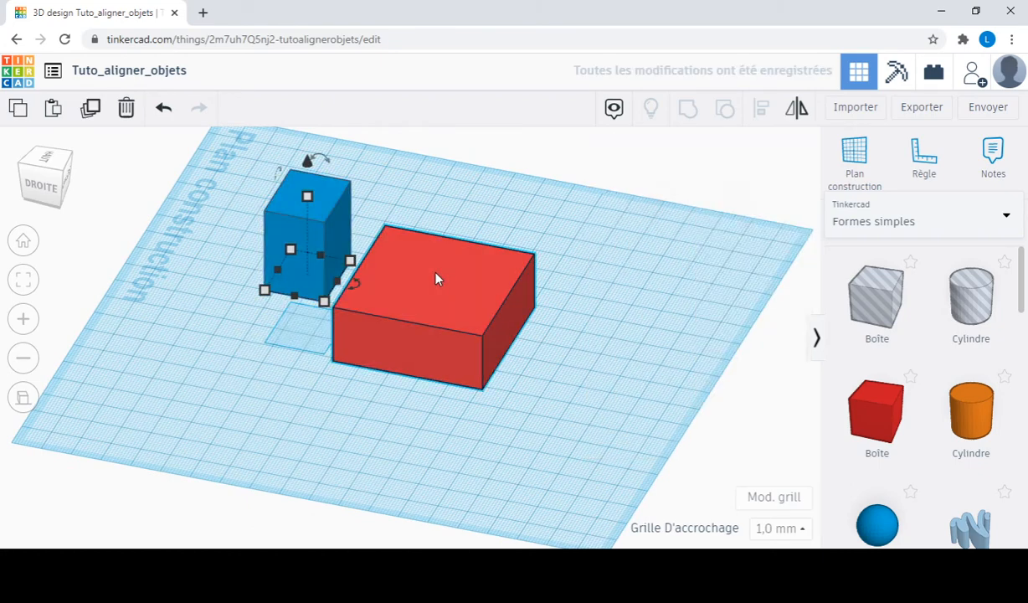
left_click(303, 260)
left_click_drag(303, 261, 421, 279)
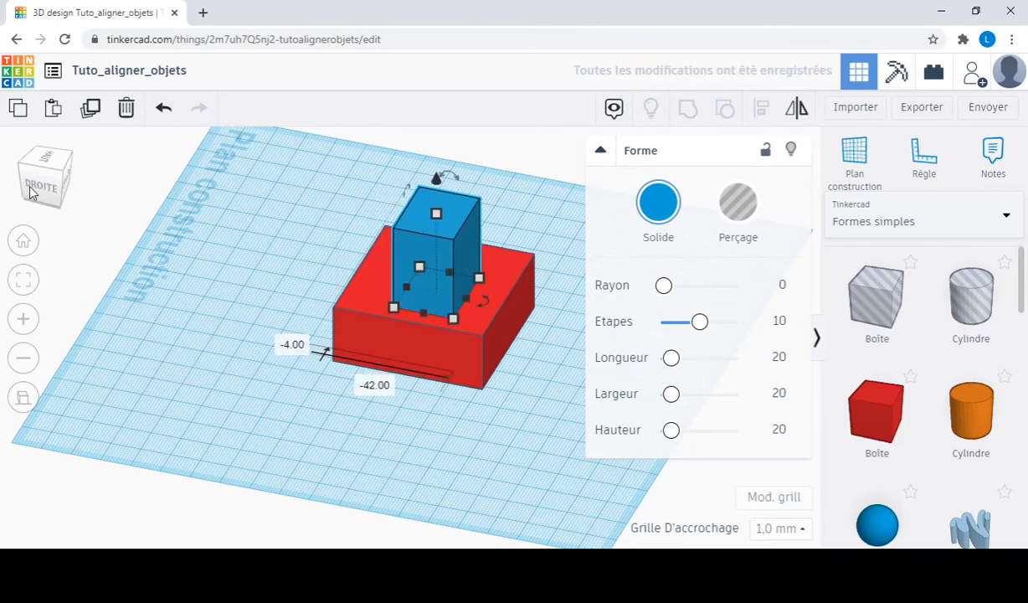
Step: Examine from the right side, from below and from several angles how the blue box is positioned on the red box
left_click(29, 193)
left_click(231, 248)
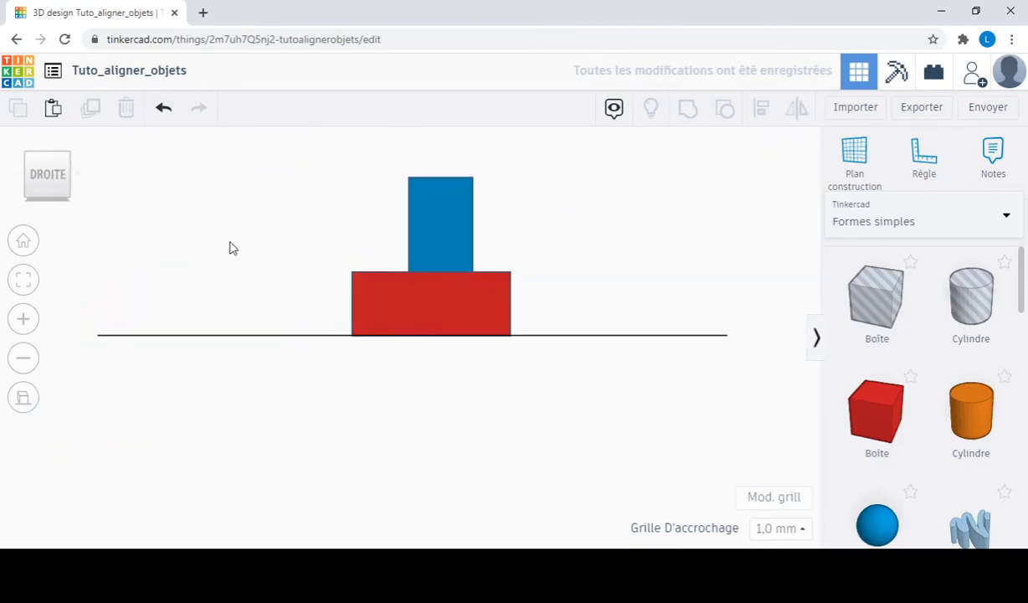
right_click_drag(232, 248, 209, 276)
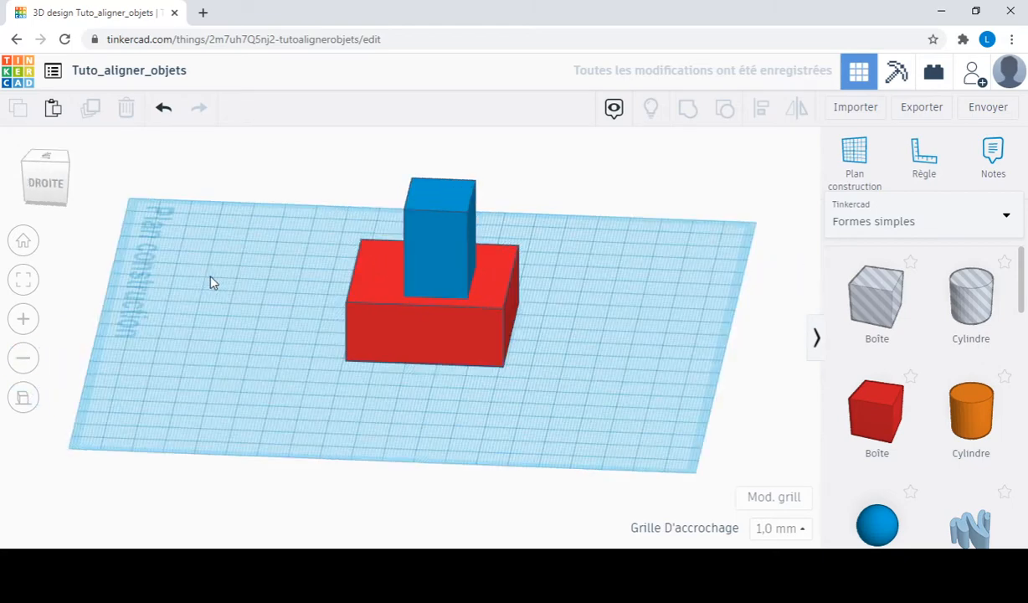
left_click(60, 200)
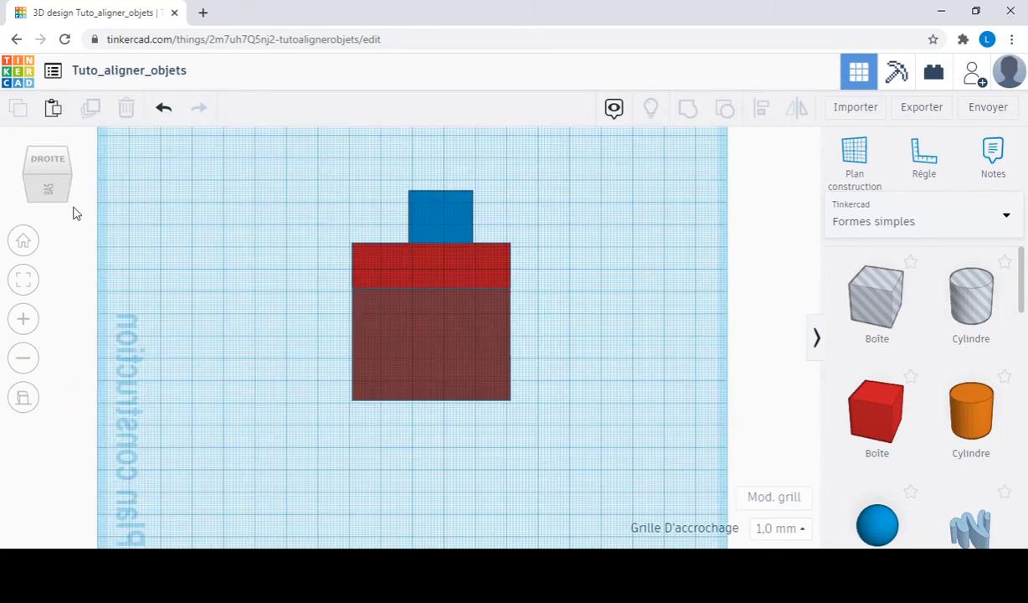
right_click_drag(115, 267, 75, 300)
left_click(69, 178)
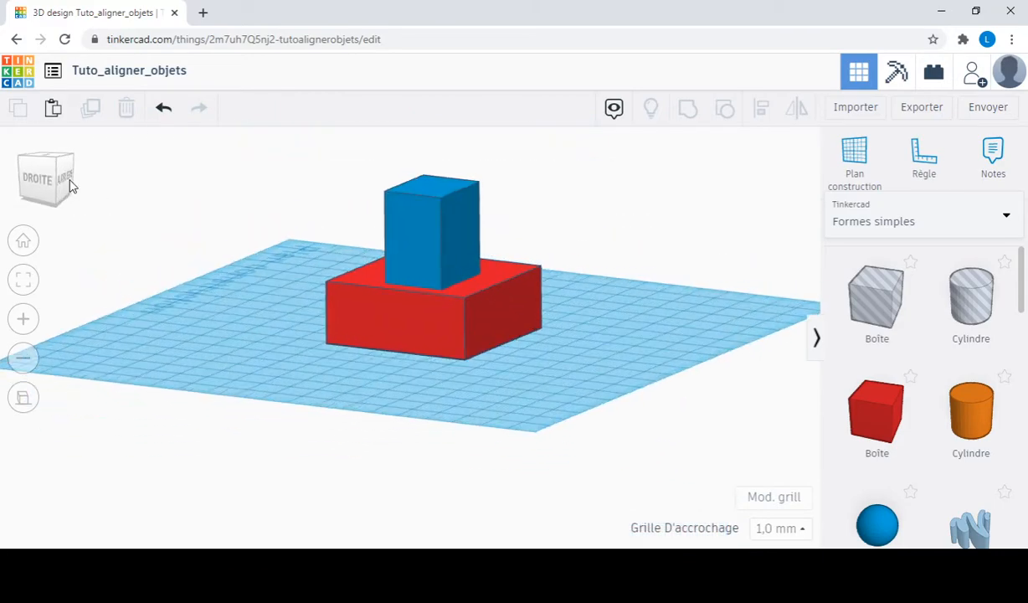
right_click_drag(202, 230, 497, 333)
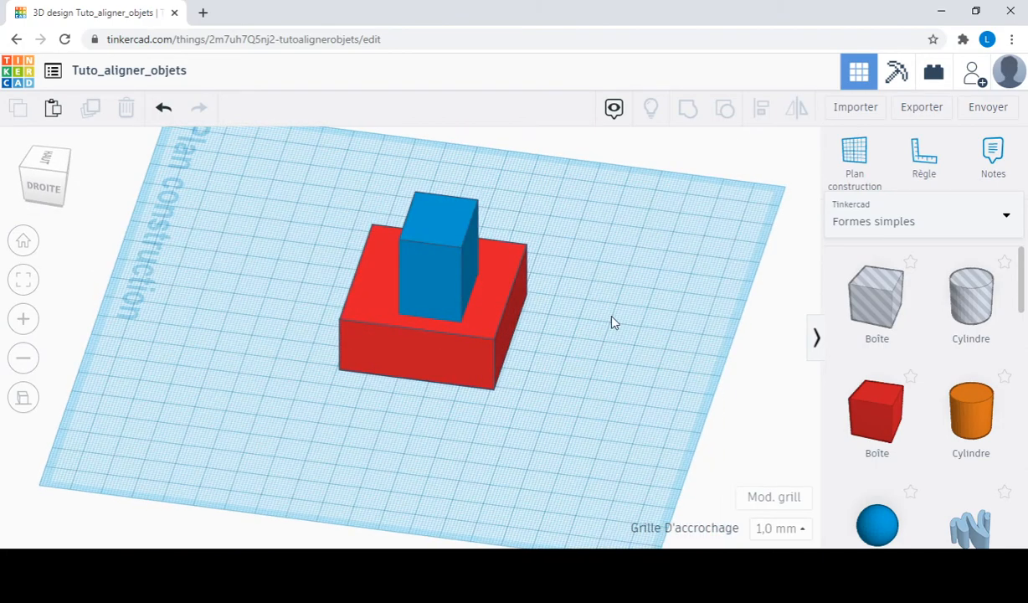
right_click_drag(613, 321, 469, 342)
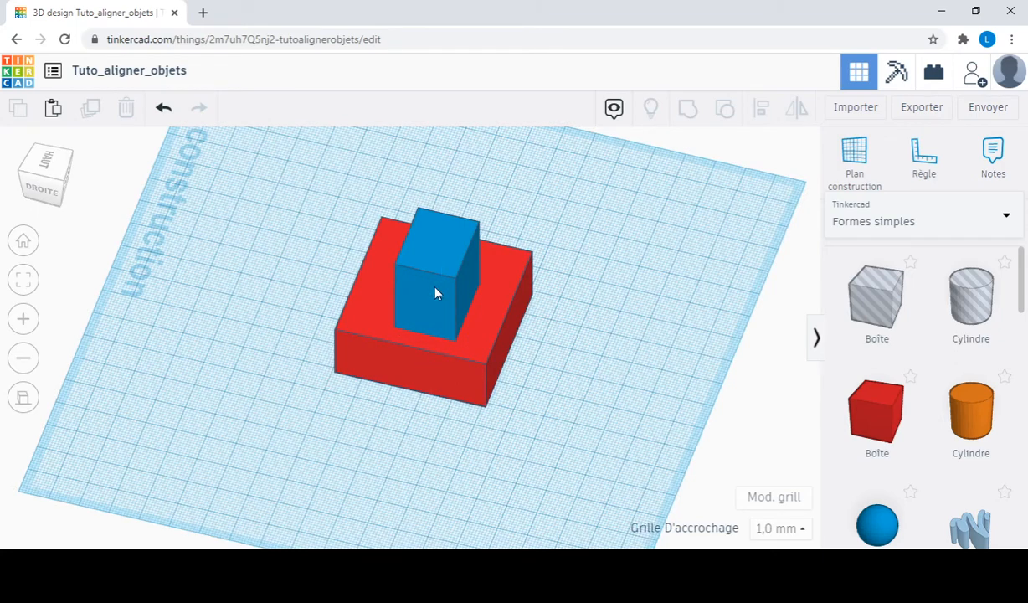
Step: Select both boxes and align their centers along the width of the DROITE face with the Align tool
left_click(492, 316)
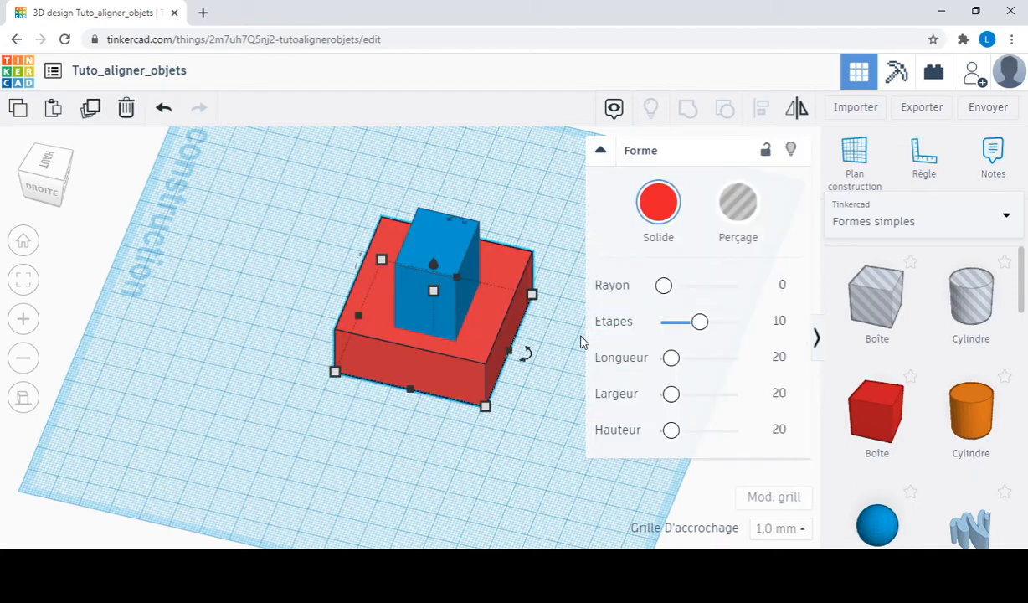
left_click_drag(285, 156, 561, 452)
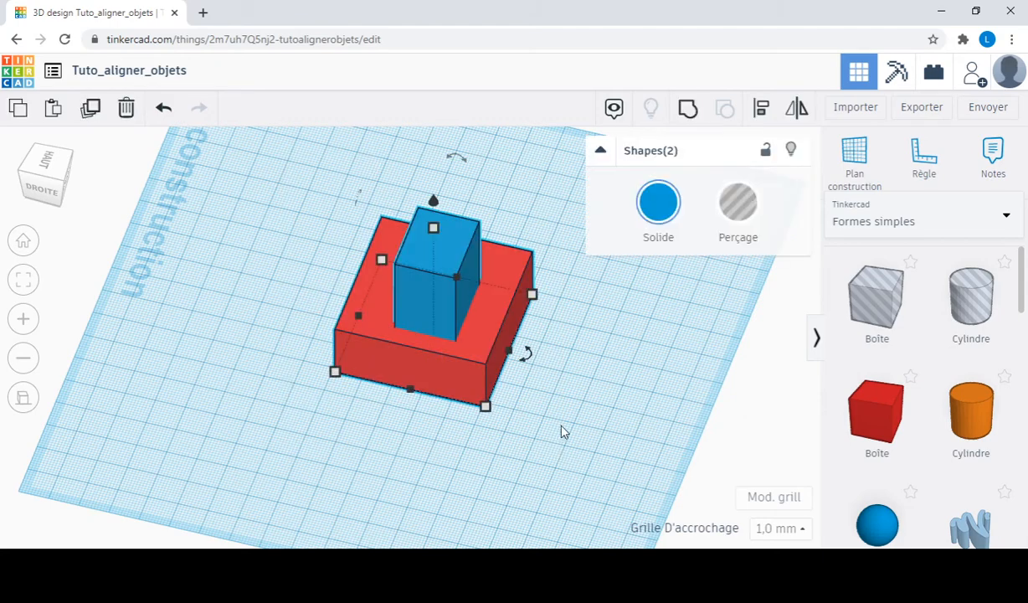
left_click(600, 151)
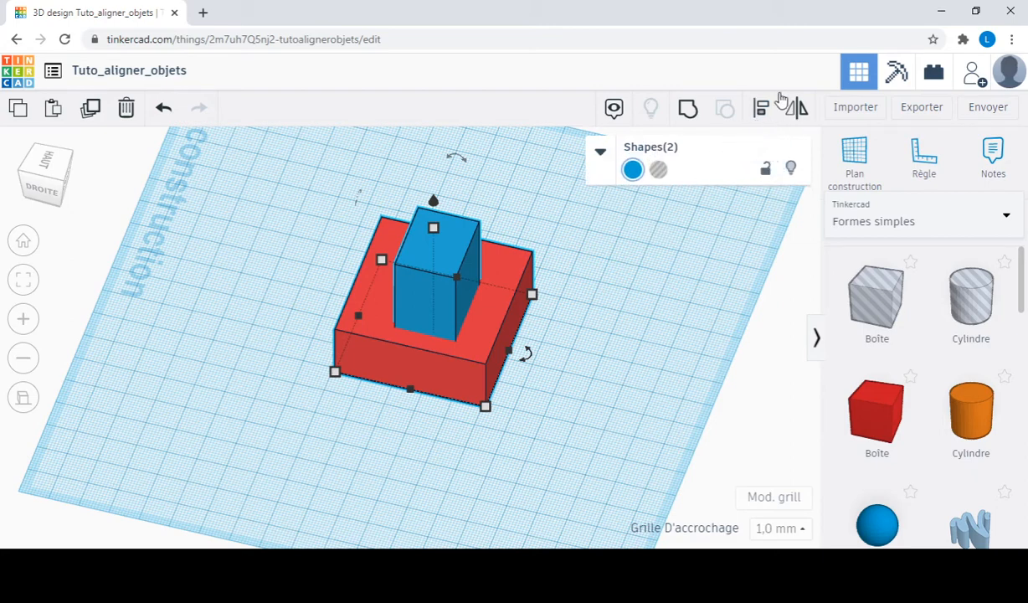
left_click(760, 108)
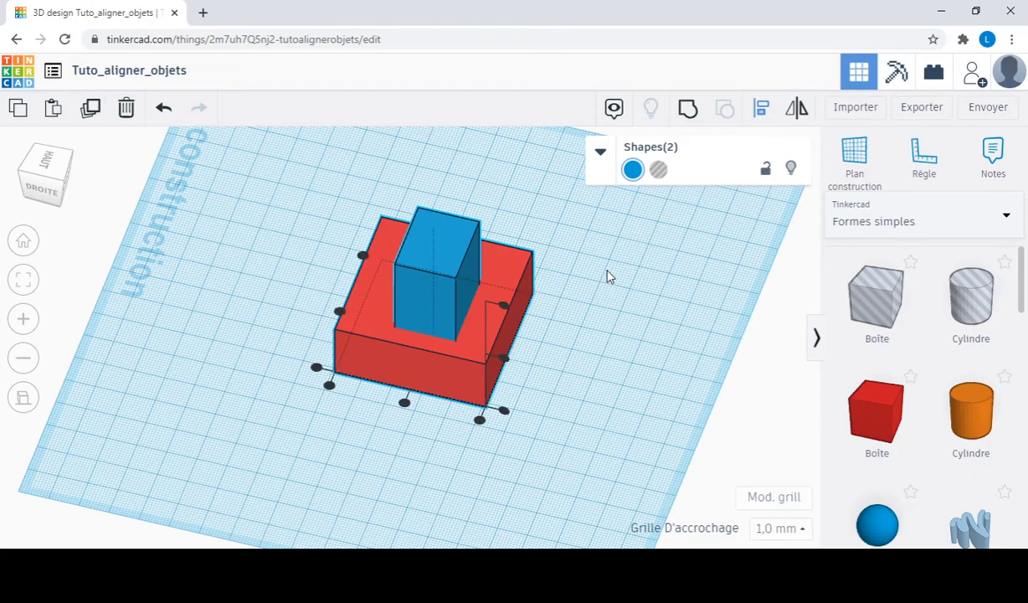
mouse_move(607, 270)
right_mouse_down()
mouse_move(607, 238)
mouse_move(608, 260)
right_mouse_up()
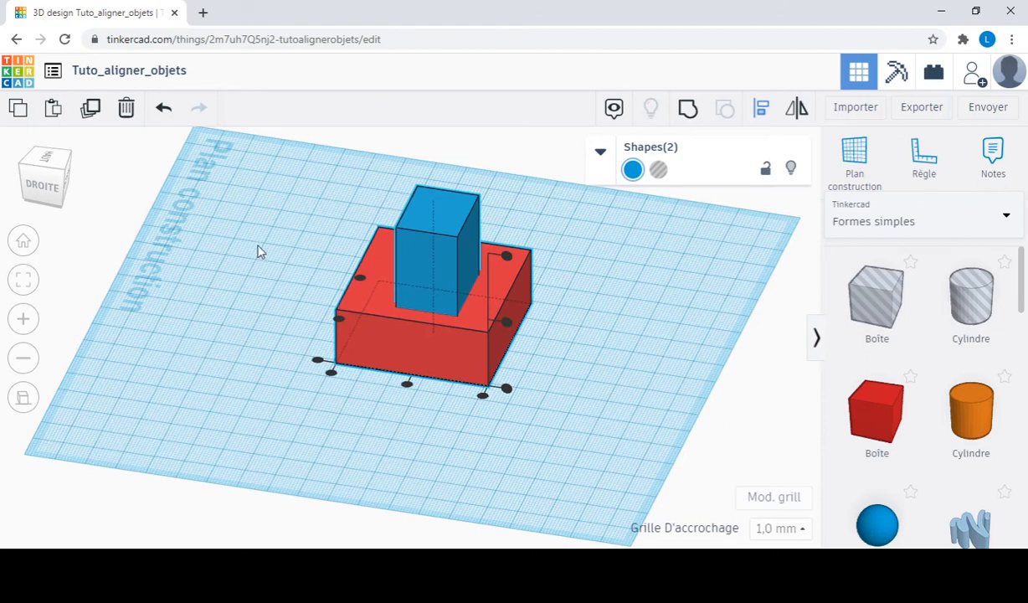
right_click_drag(259, 251, 305, 248)
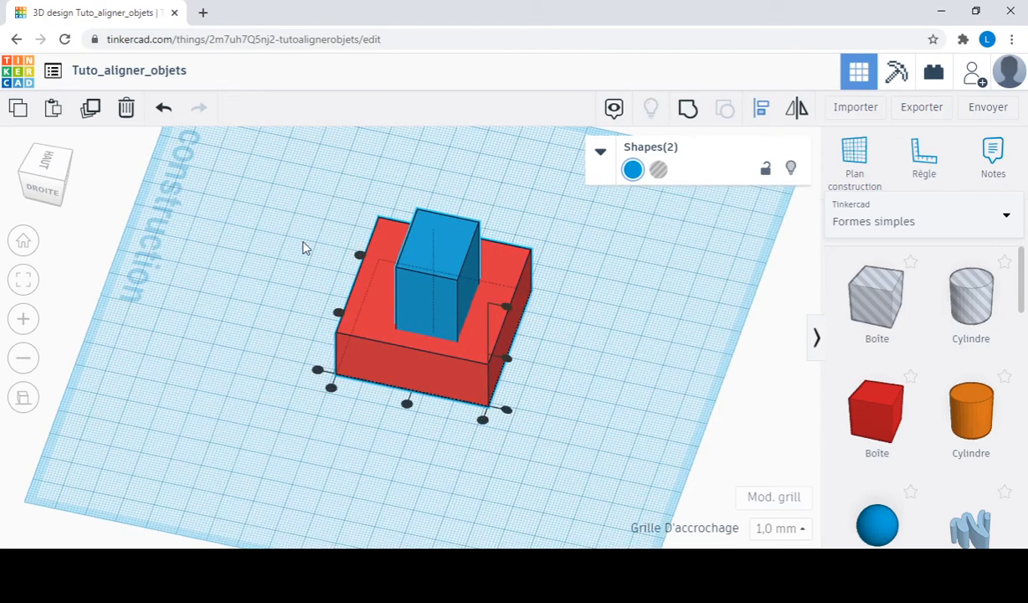
left_click(406, 406)
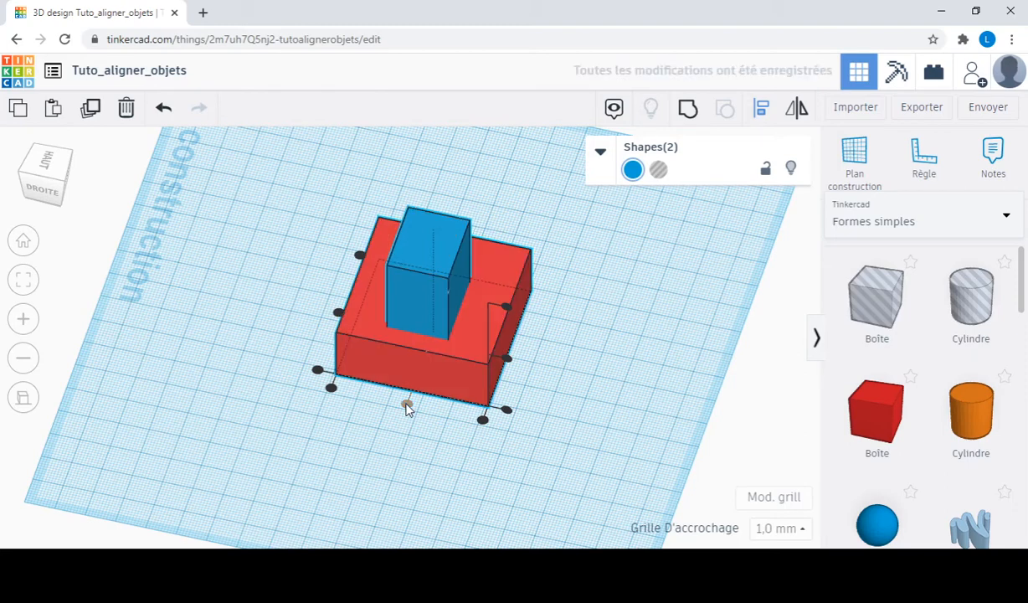
Step: Align both boxes' centers along the other horizontal axis, perpendicular to the DROITE face, and check the centering from above
left_click(45, 191)
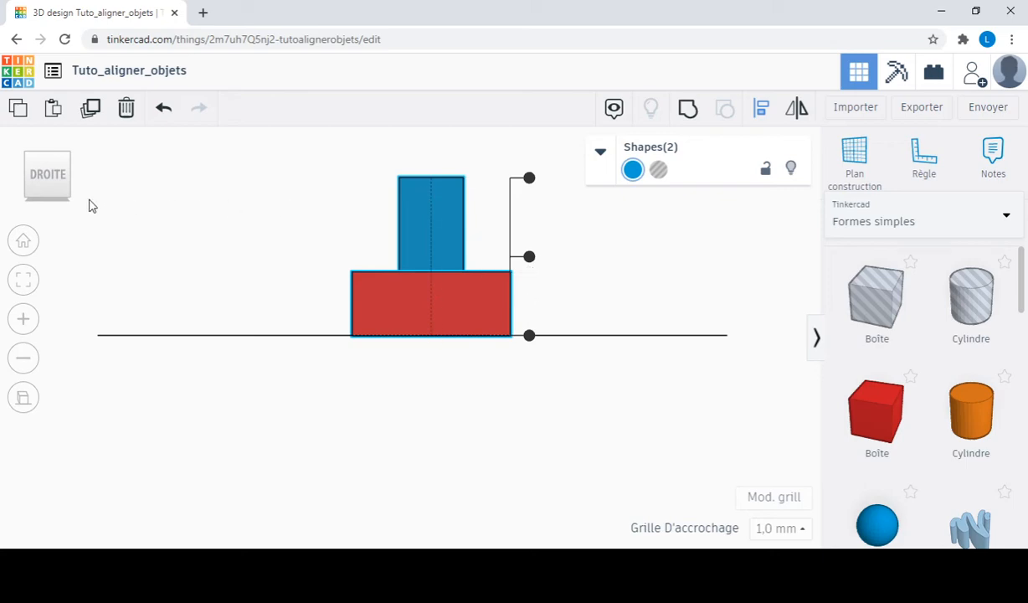
left_click(48, 197)
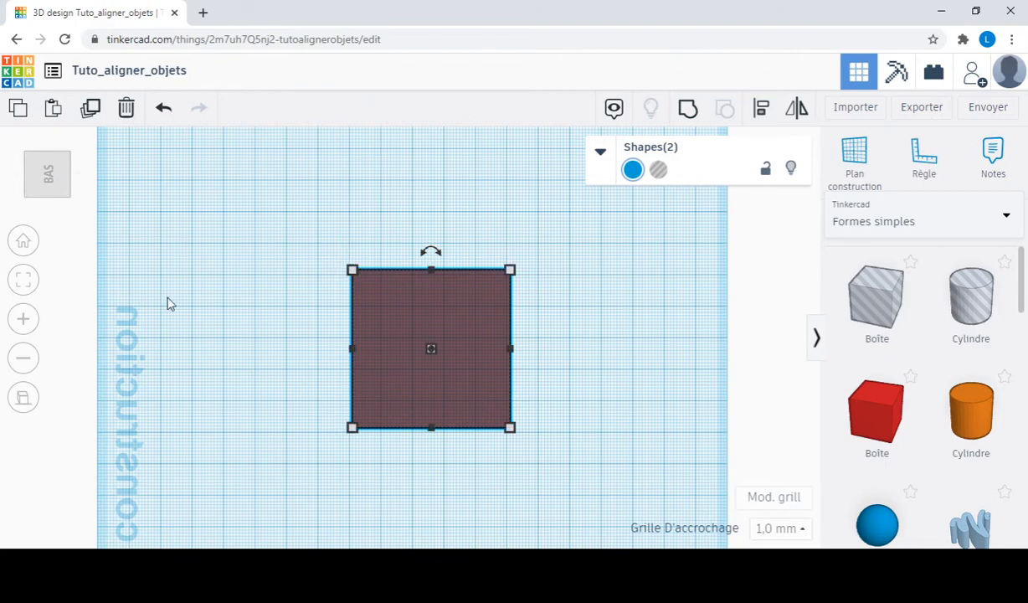
right_click_drag(167, 300, 143, 409)
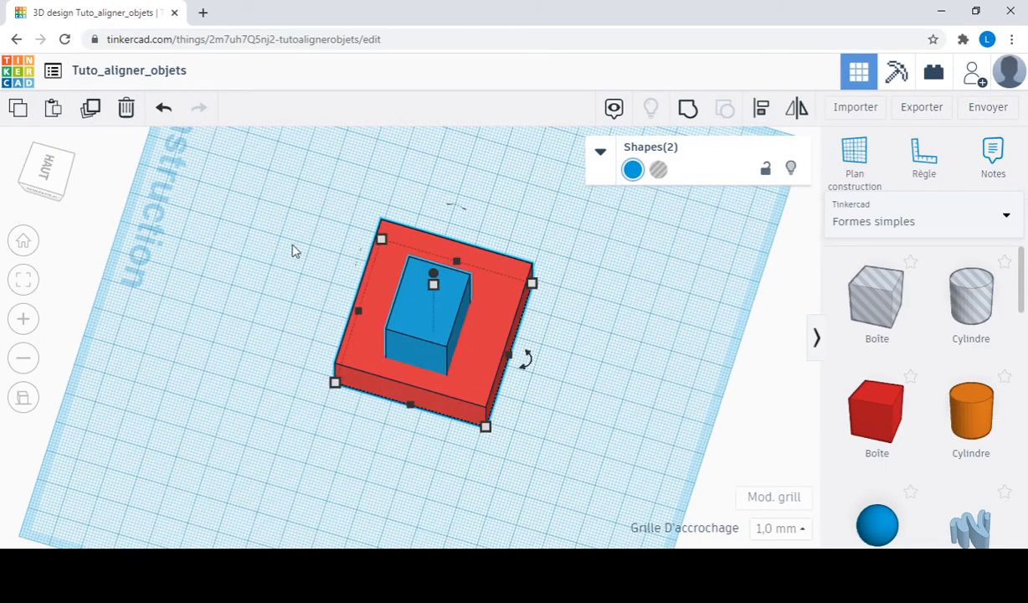
left_click(309, 204)
left_click_drag(309, 201, 577, 501)
left_click(756, 113)
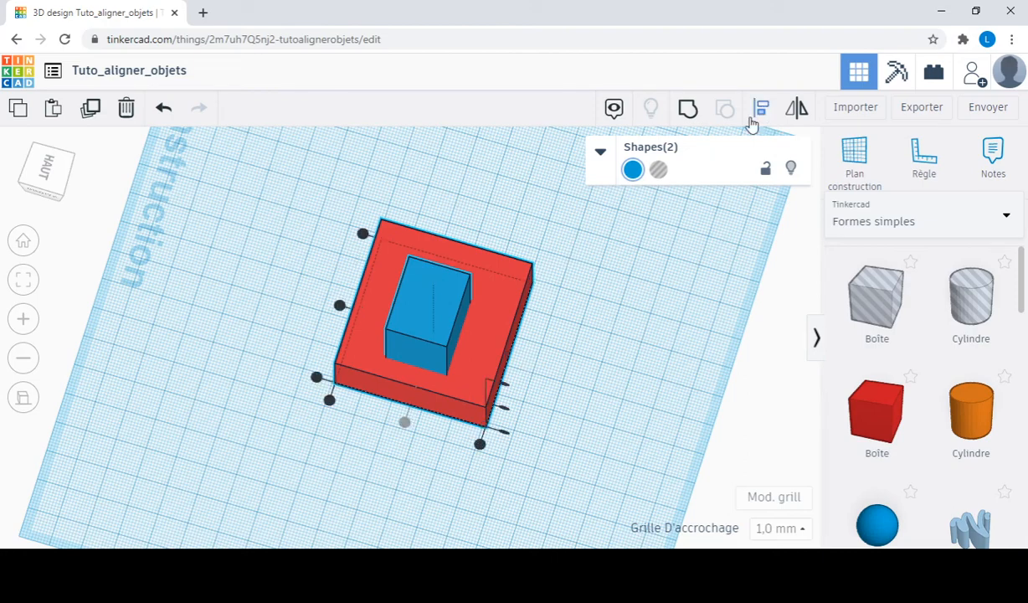
left_click(339, 307)
left_click(194, 223)
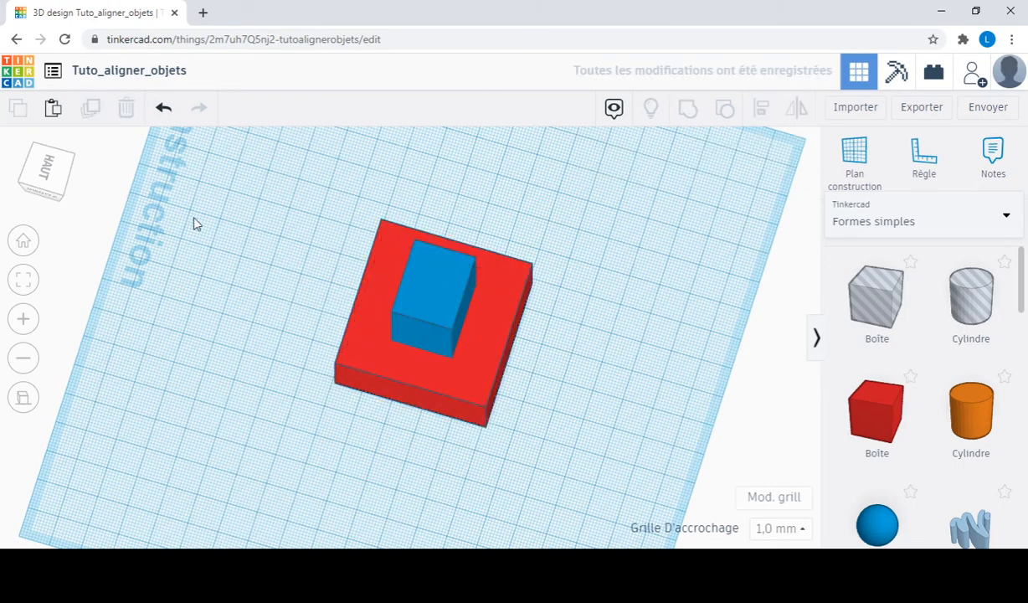
left_click(48, 170)
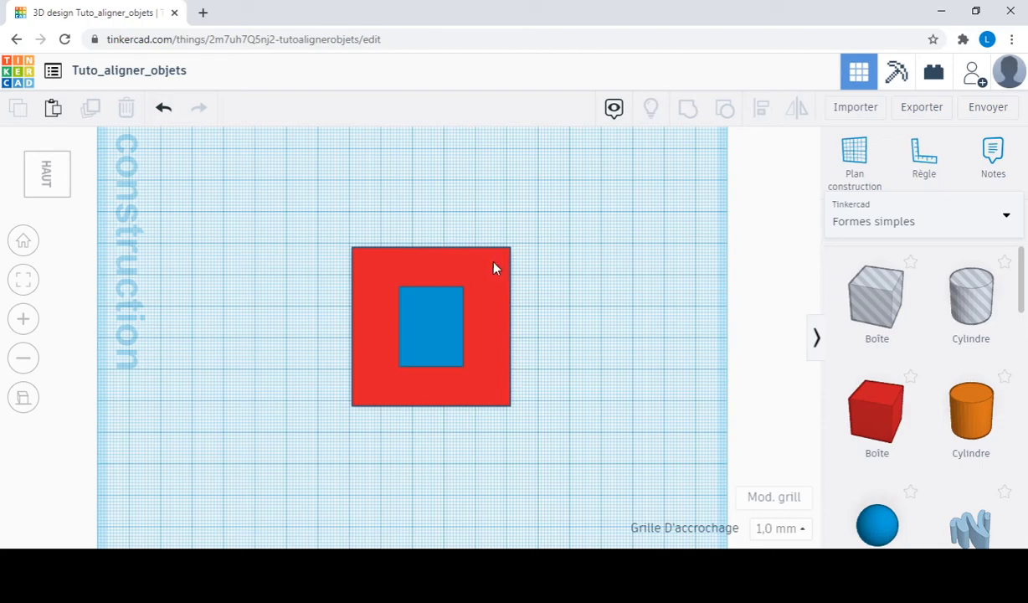
right_click_drag(275, 341, 238, 257)
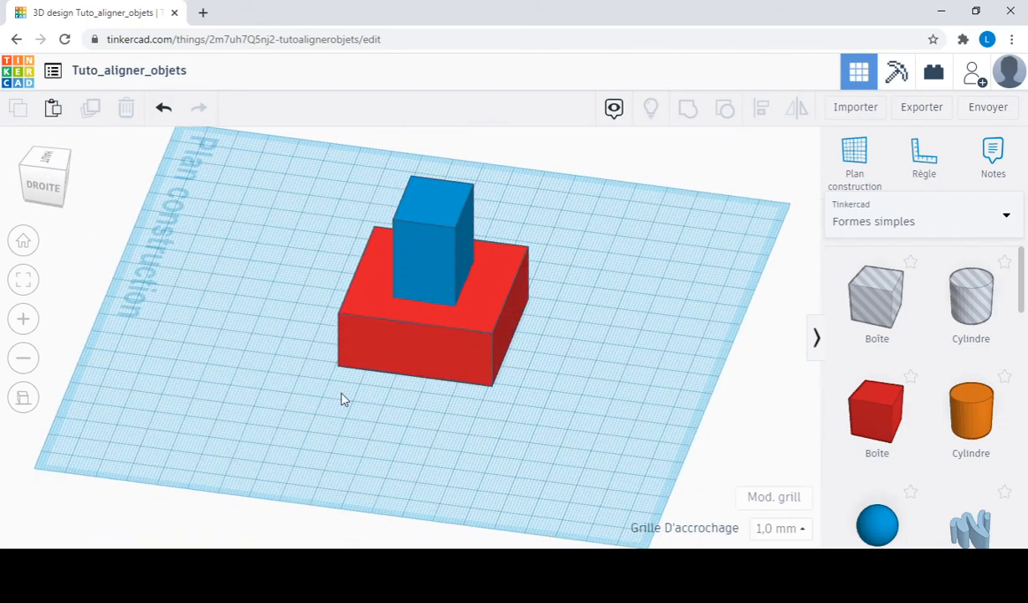
Step: Select both boxes and align their centers vertically, along the height axis, with the Align tool
left_click_drag(283, 170, 445, 332)
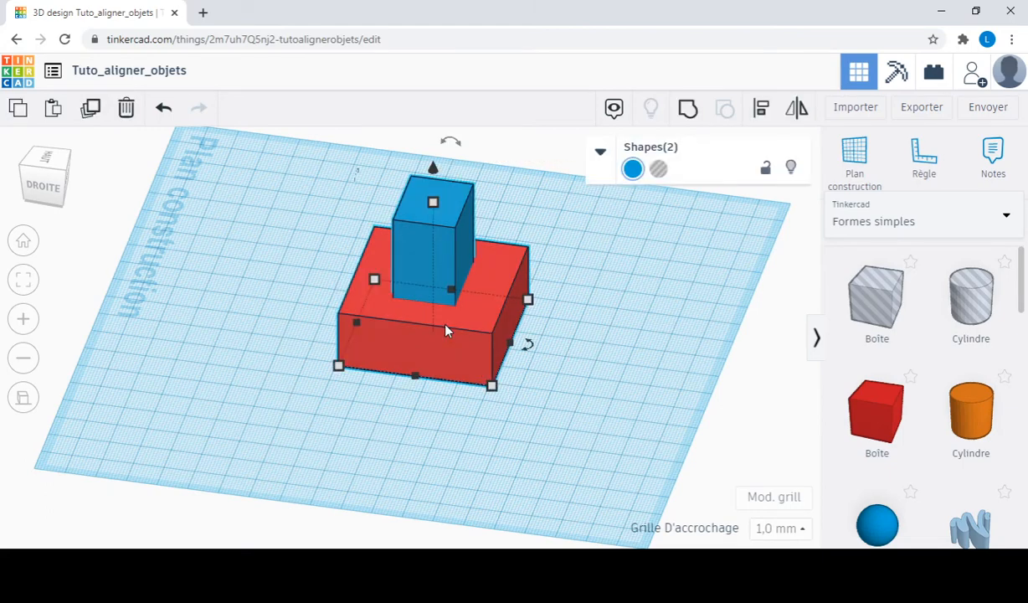
left_click(674, 303)
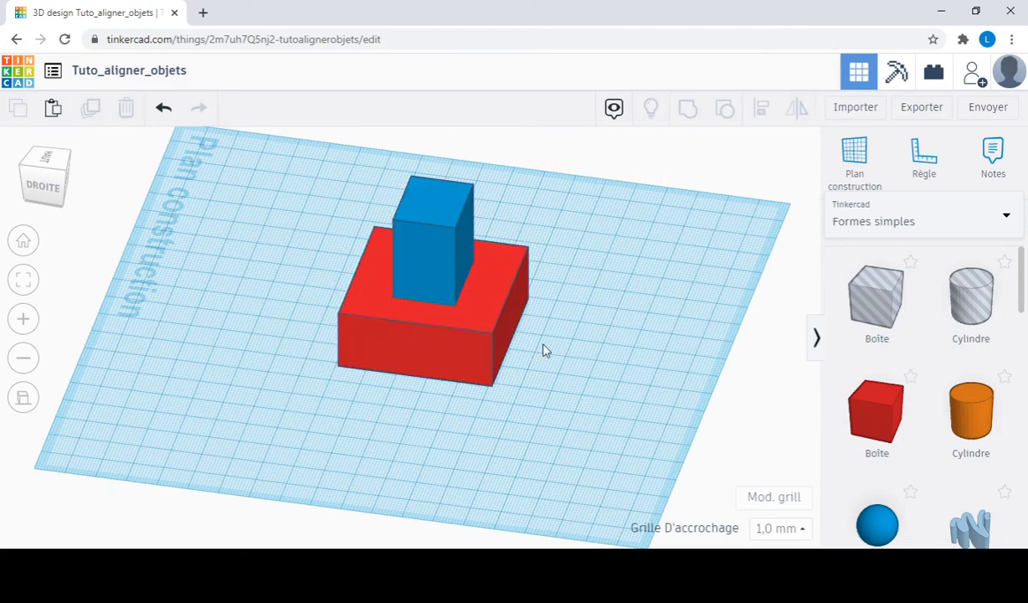
right_click_drag(615, 384, 503, 295)
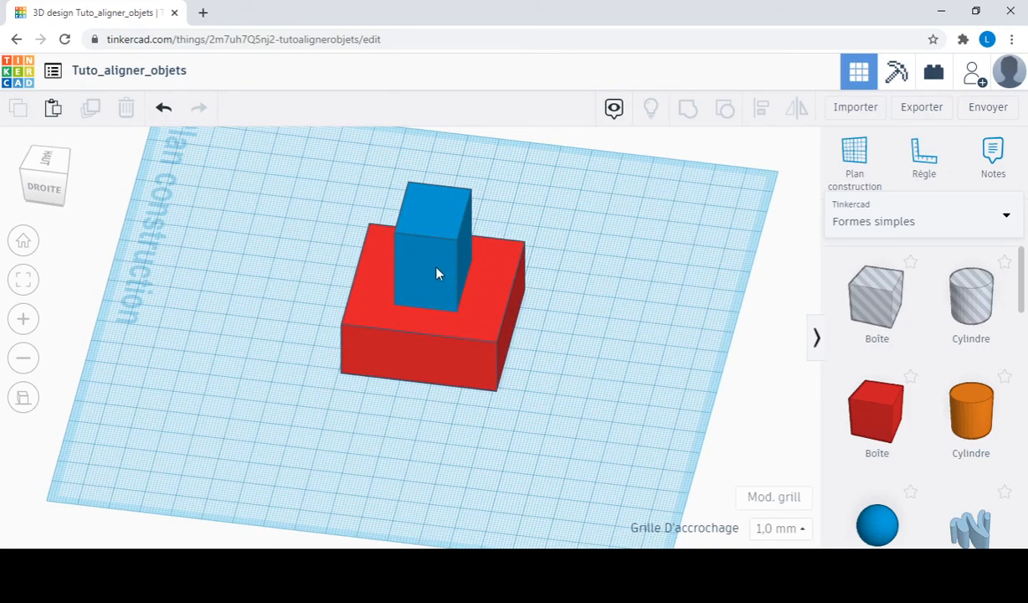
left_click_drag(317, 167, 601, 461)
left_click_drag(302, 159, 616, 479)
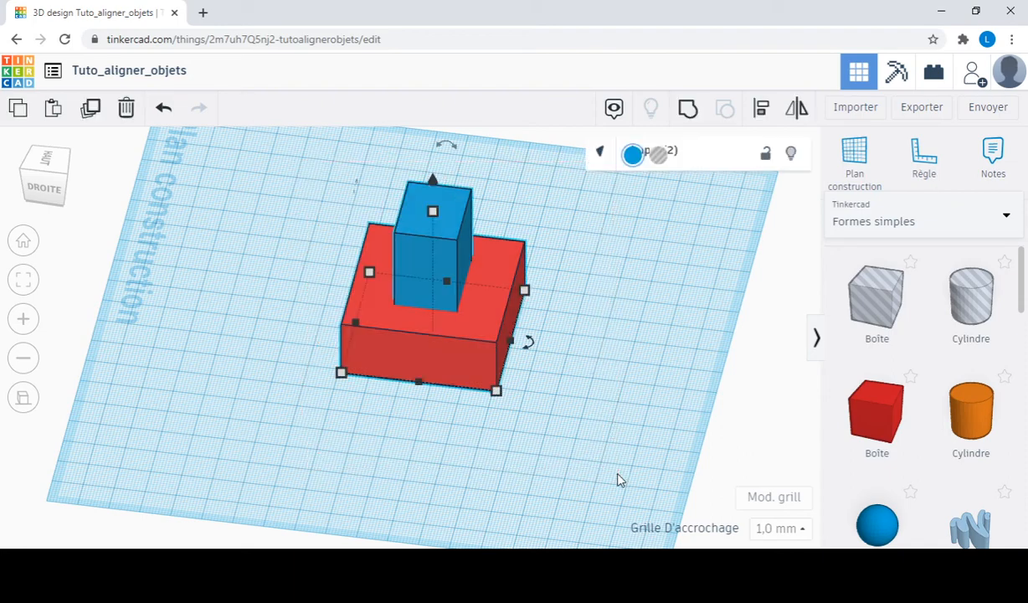
left_click(761, 108)
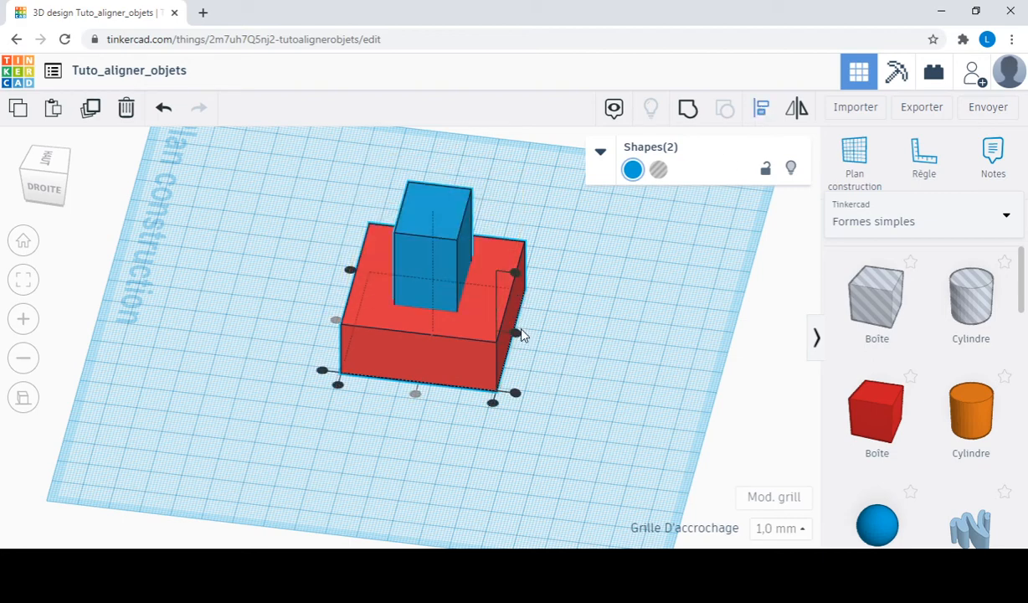
left_click_drag(516, 334, 517, 336)
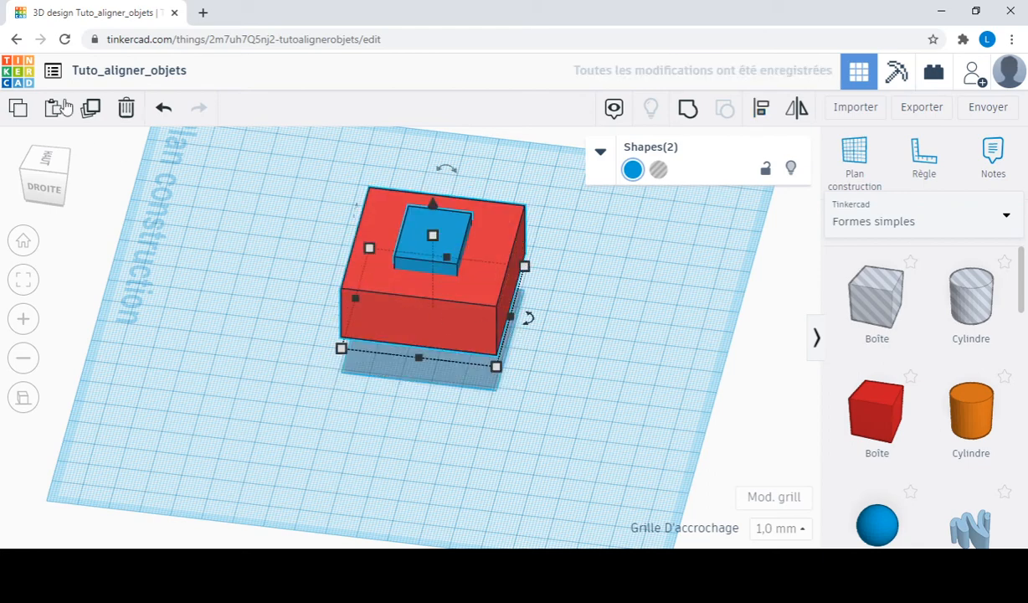
Step: Undo the vertical center alignment, keeping the blue box horizontally centered on top of the red box
left_click(163, 107)
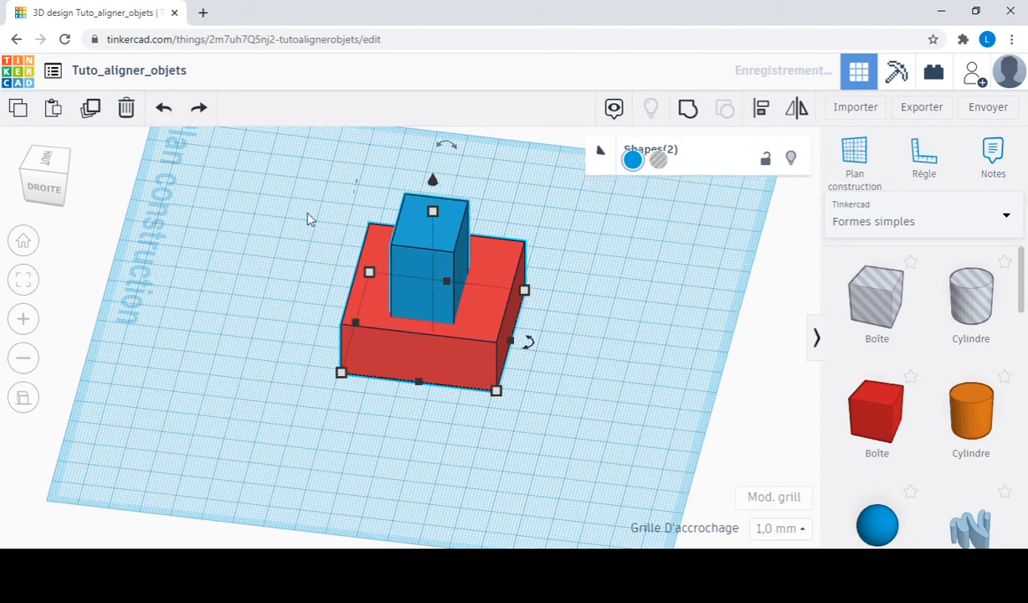
left_click(538, 265)
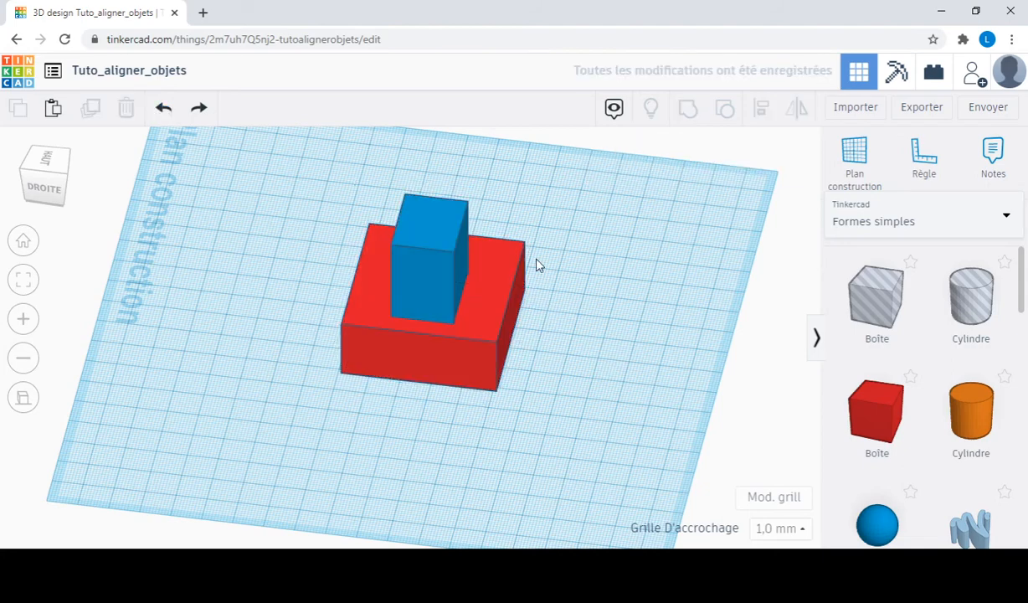
left_click(199, 107)
Step: Viewing from above, align both boxes to the red box's right edge with the Align tool, and after that to its left edge
left_click_drag(255, 167, 617, 450)
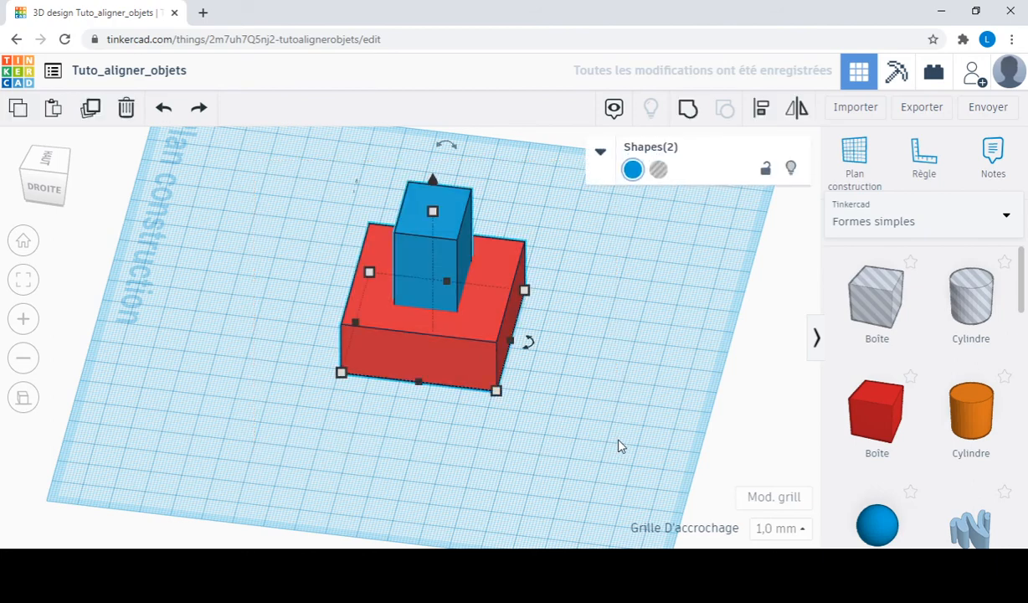
left_click(48, 161)
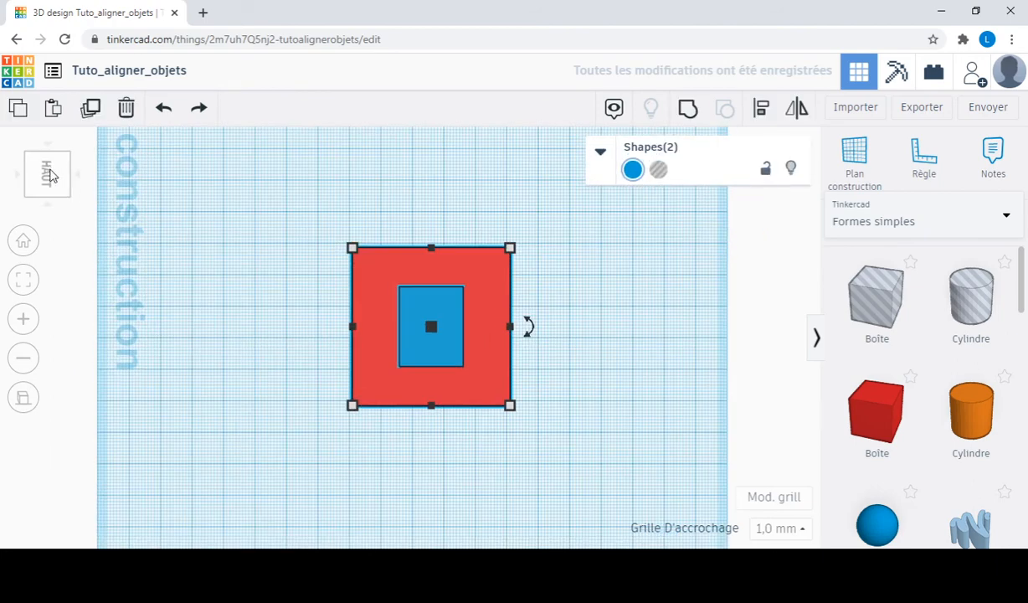
left_click(640, 391)
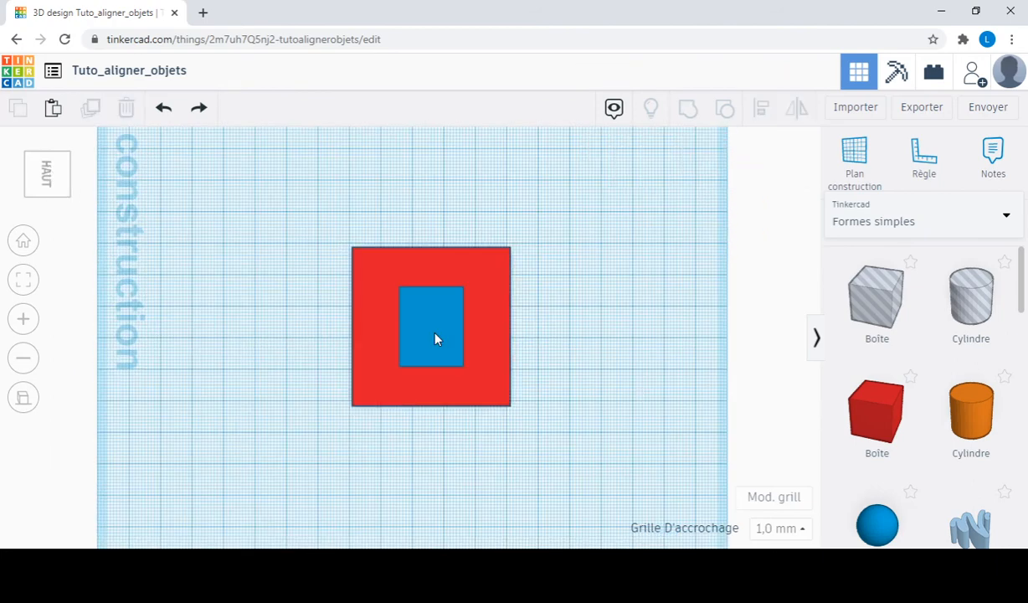
left_click(435, 338)
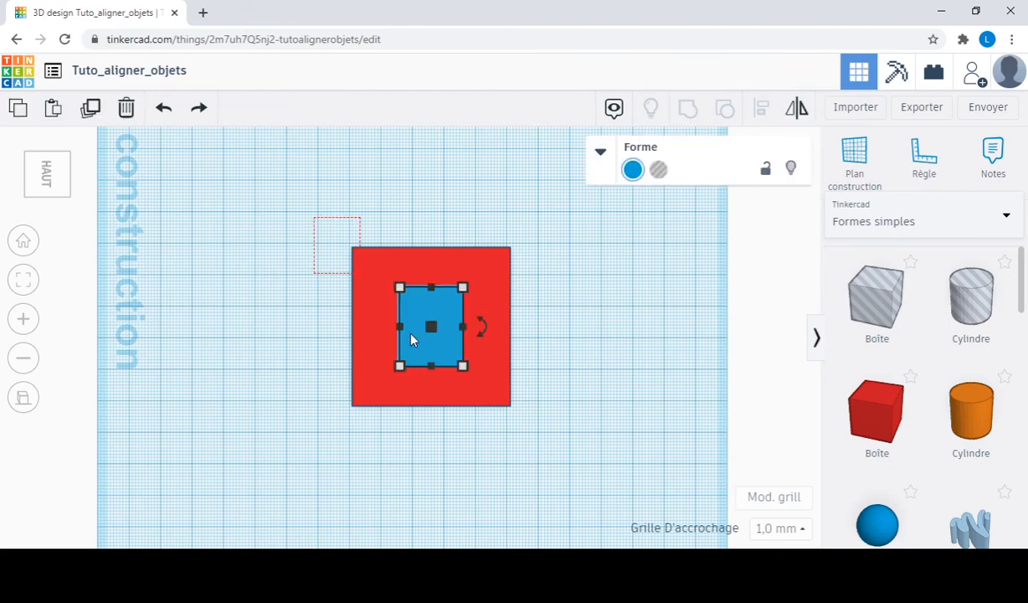
key("ctrl+a")
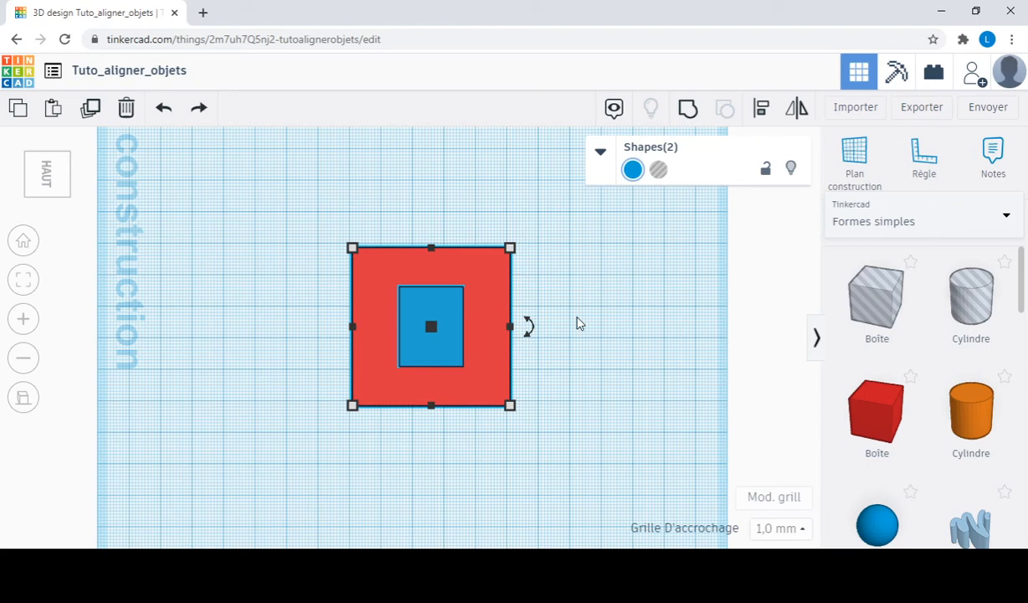
left_click(762, 109)
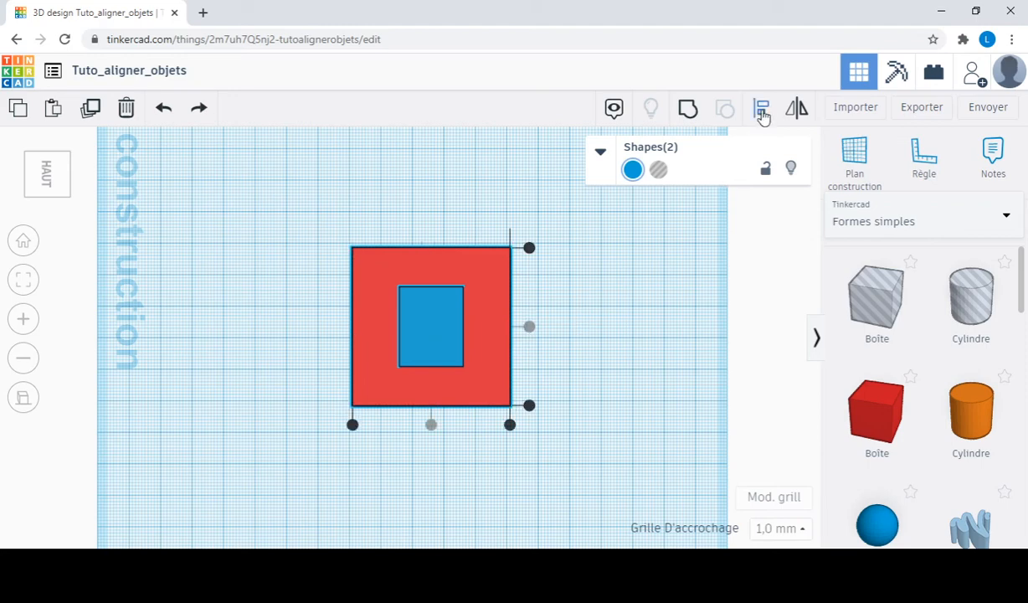
left_click(510, 425)
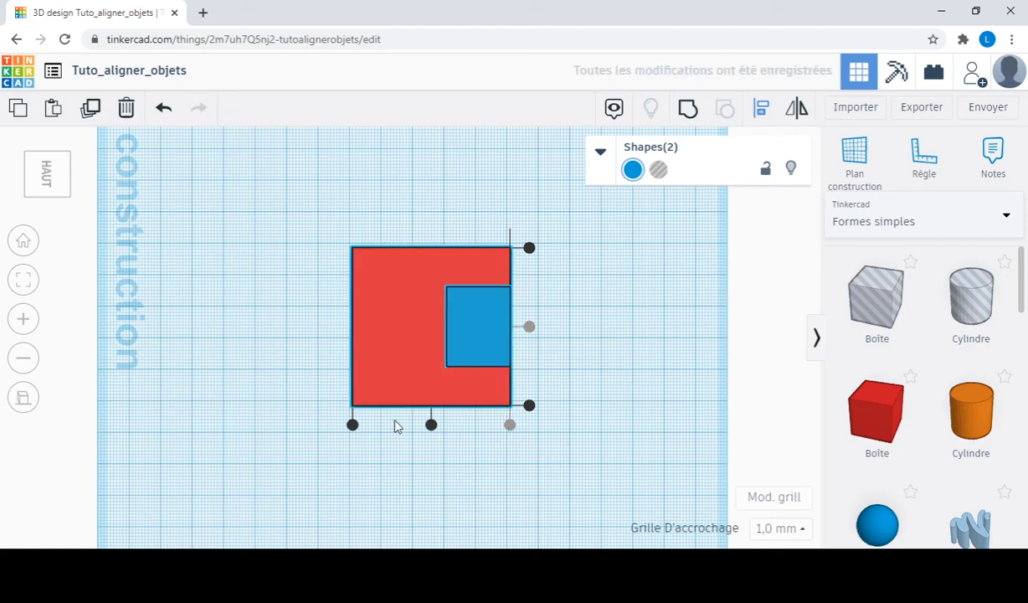
left_click(352, 425)
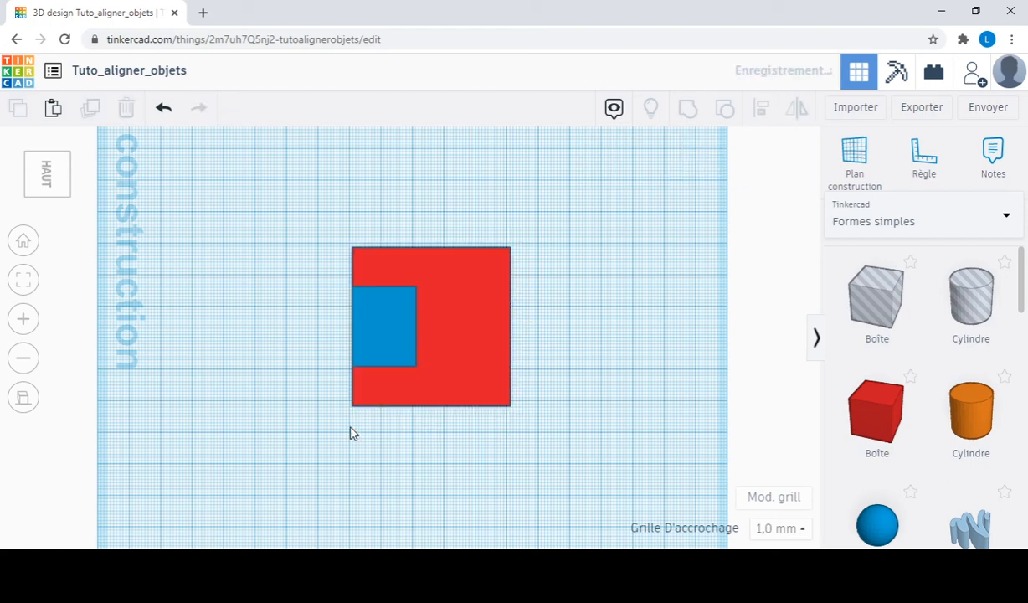
Step: Align both boxes flush along the edge opposite the DROITE face, then along the DROITE face, and inspect the corner placement in perspective
left_click_drag(312, 210, 535, 479)
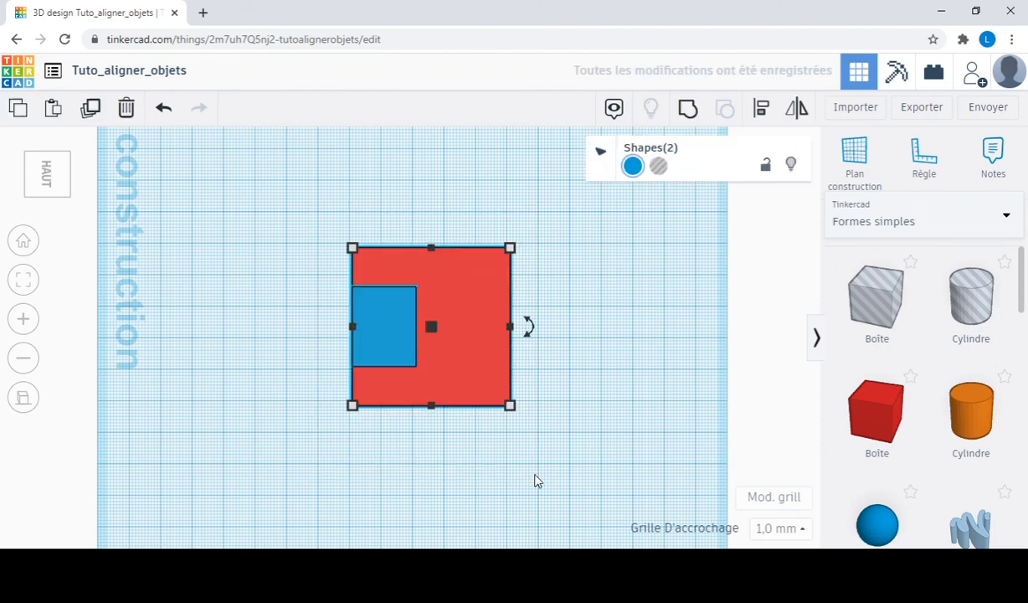
left_click(761, 109)
left_click(529, 248)
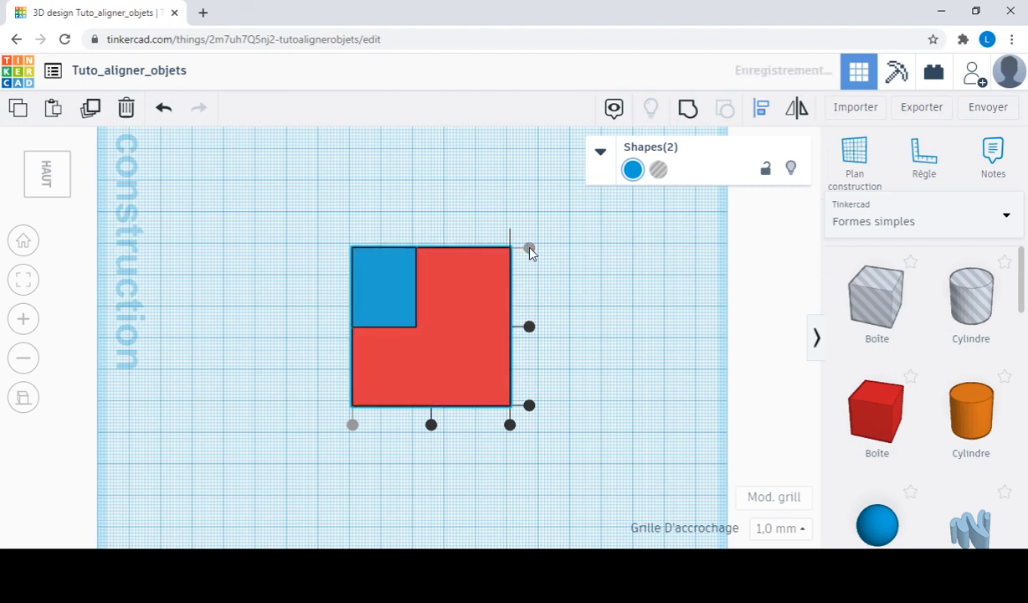
left_click(529, 405)
left_click_drag(308, 219, 597, 469)
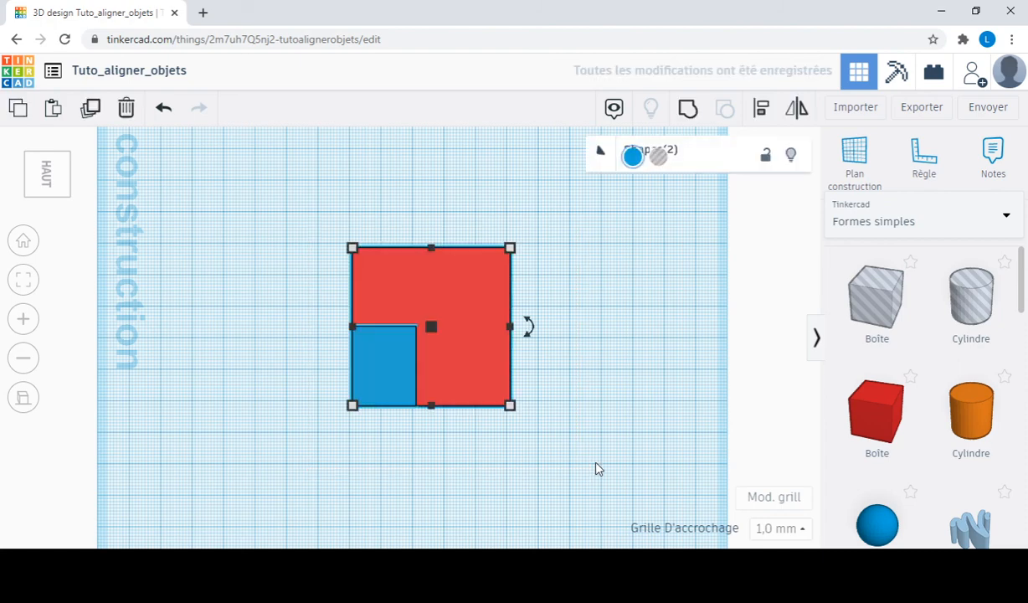
right_click_drag(597, 468, 559, 373)
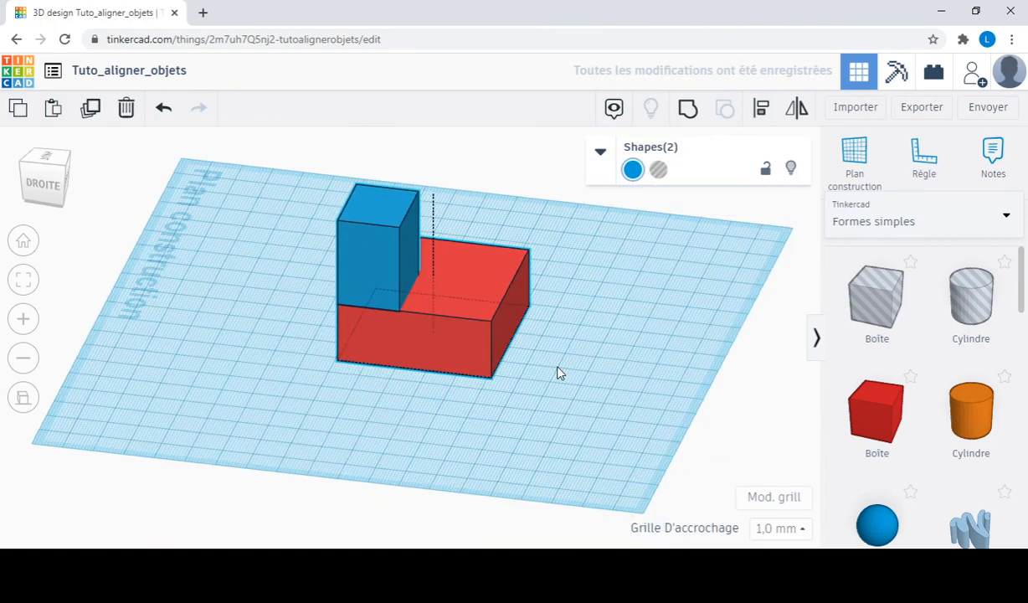